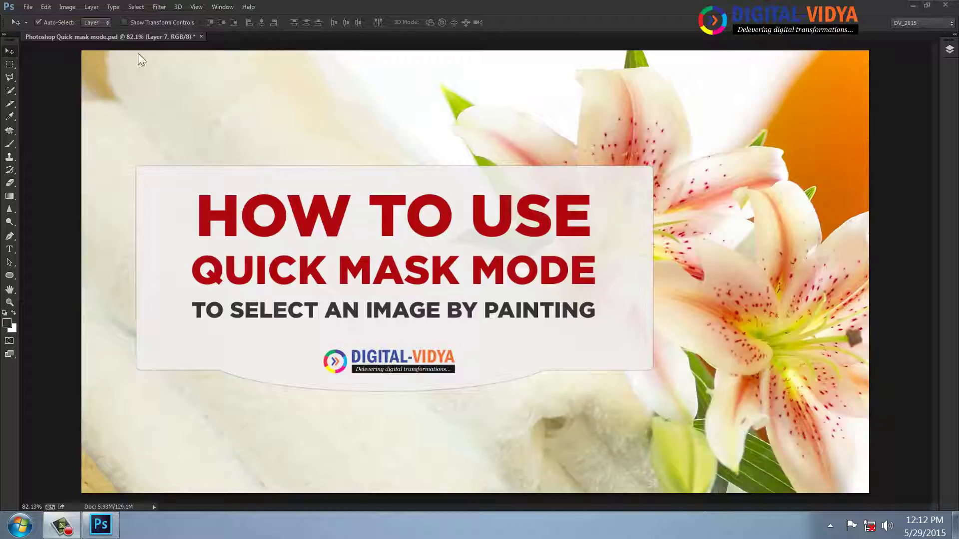
Step: Close the Photoshop Quick mask mode.psd document and save its changes
left_click(27, 7)
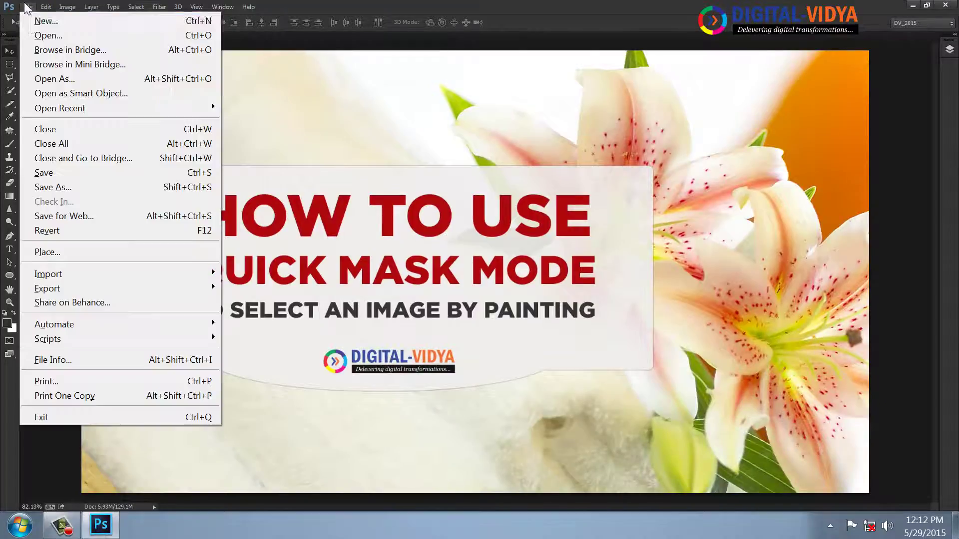
left_click(44, 131)
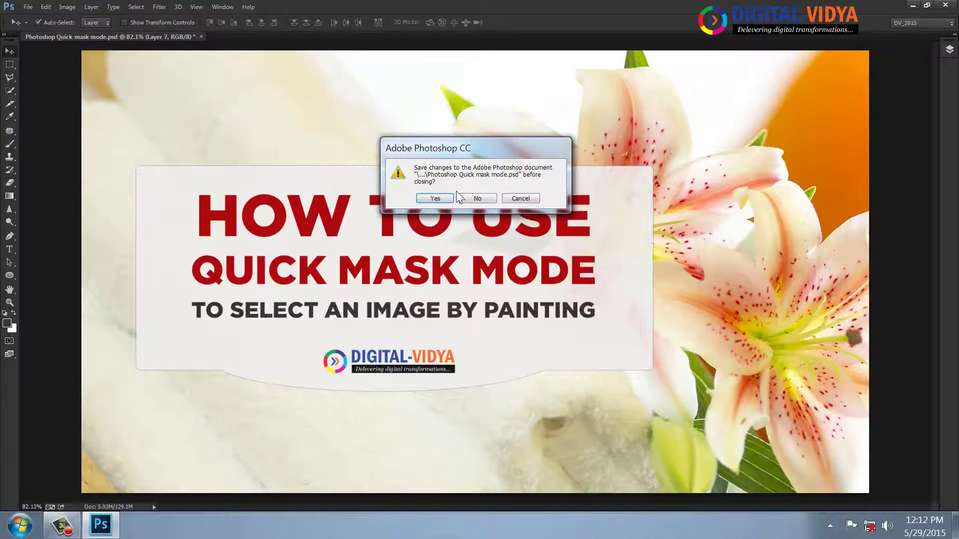
left_click(438, 200)
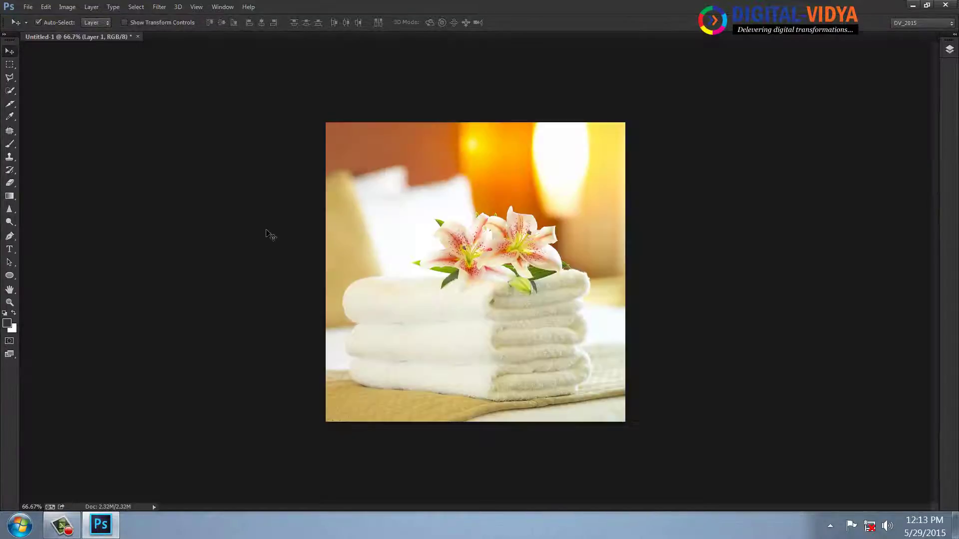
Step: Display the image at 100% with its layer list, and rename Layer 1 as "See Here.."
key("ctrl+1")
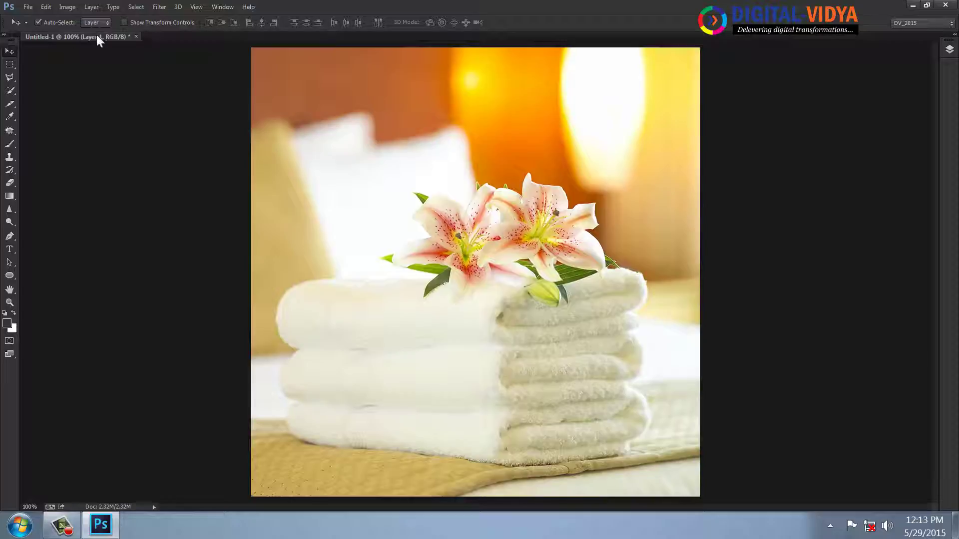
key("F7")
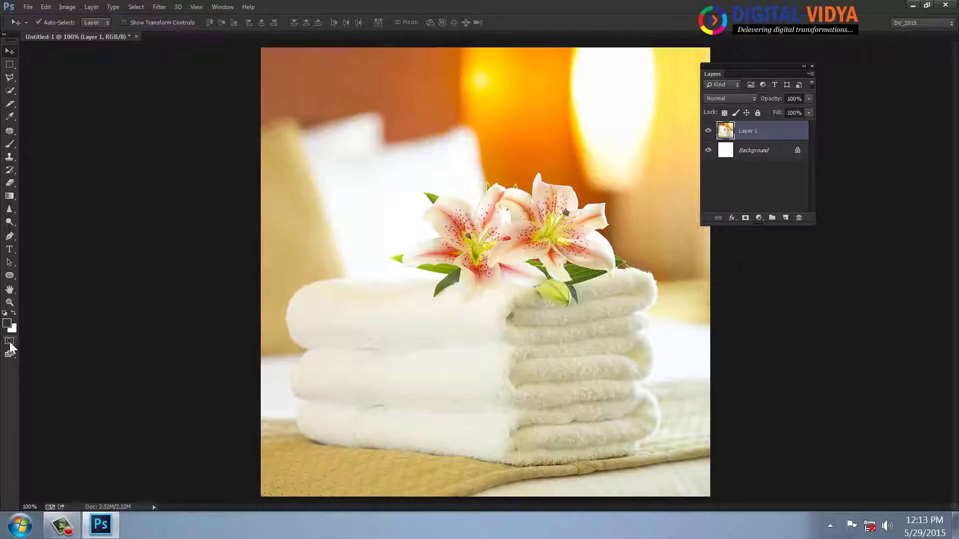
double_click(748, 131)
type("Sea H")
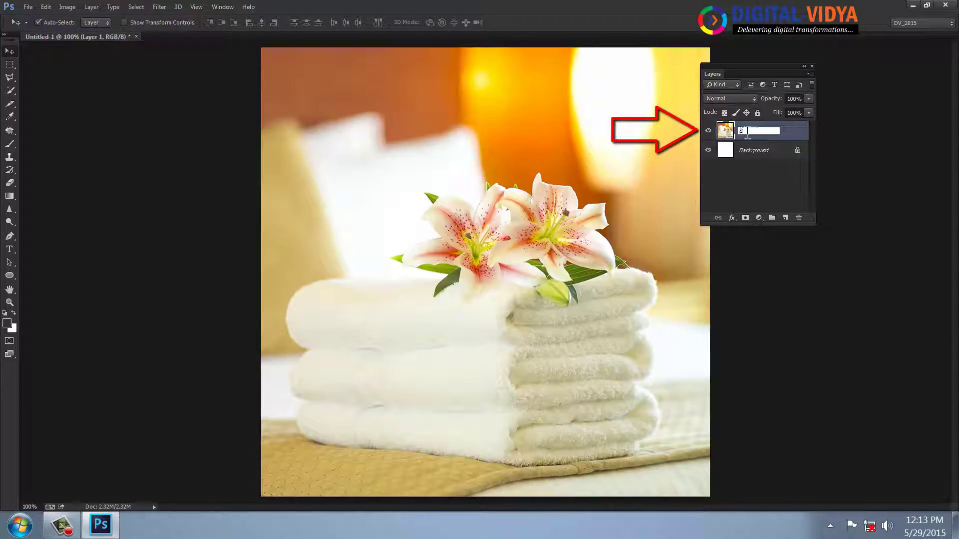
type("ere..")
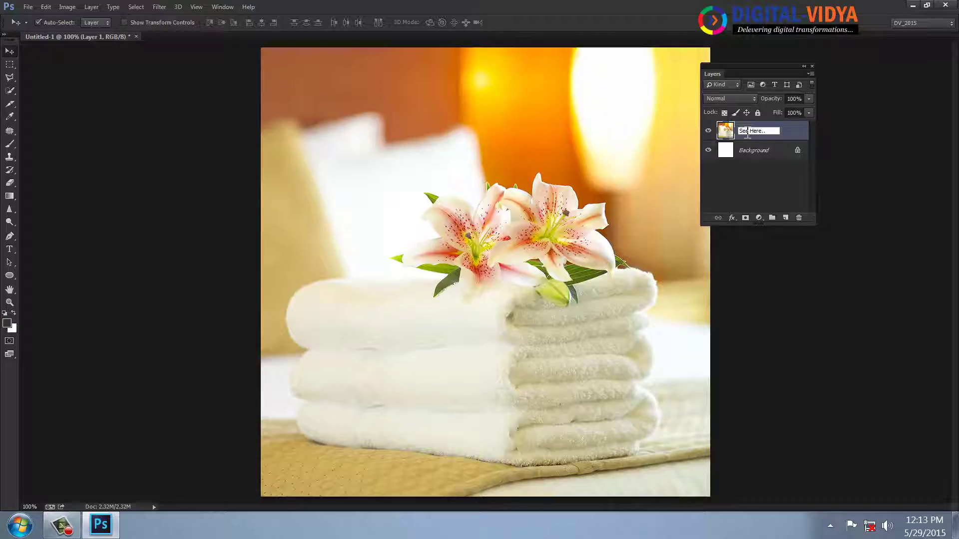
key("Return")
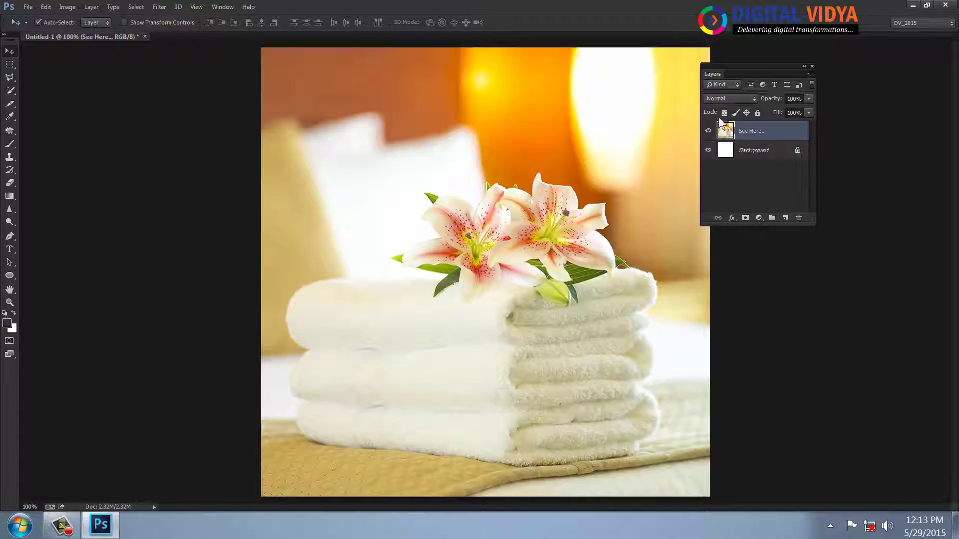
Step: Toggle Quick Mask mode on and off three times to compare the channel mode in the document title
left_click(9, 341)
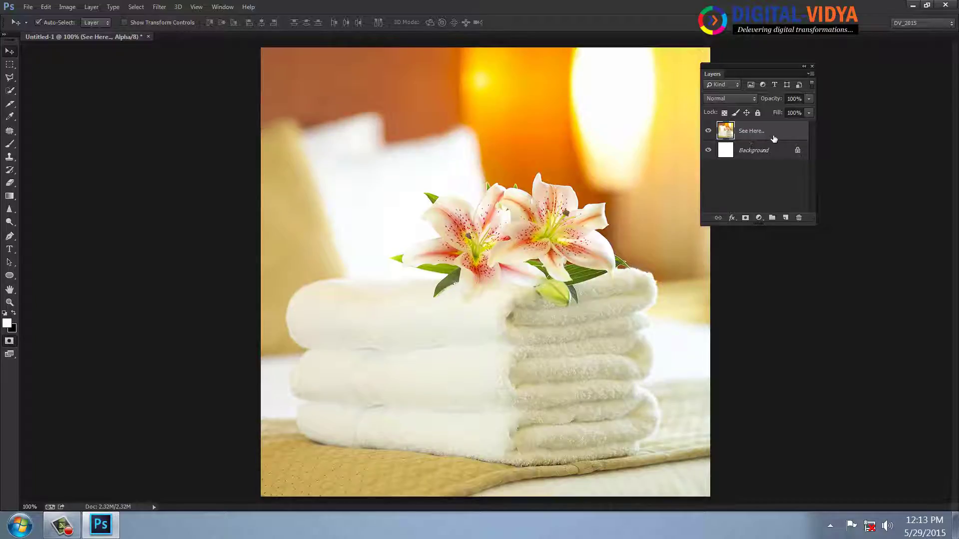
left_click(9, 341)
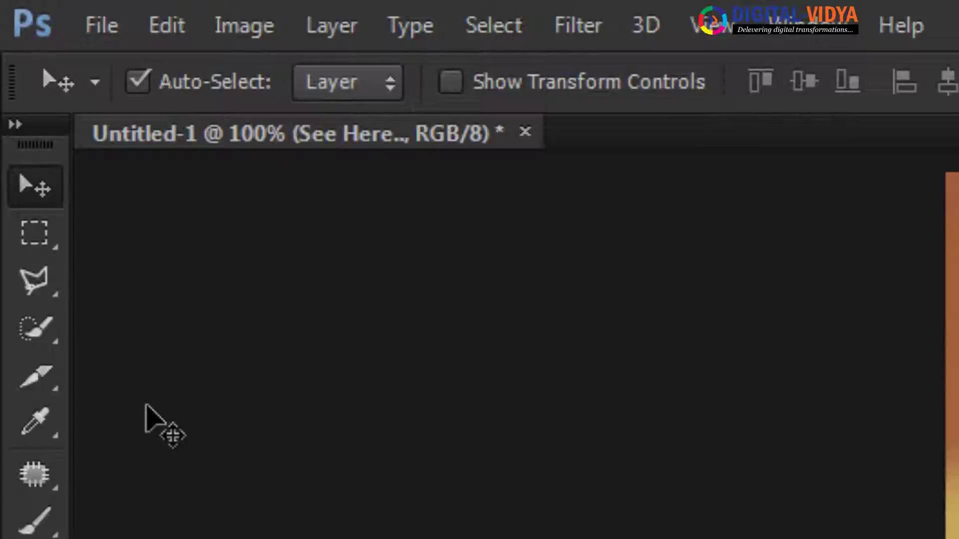
left_click(53, 315)
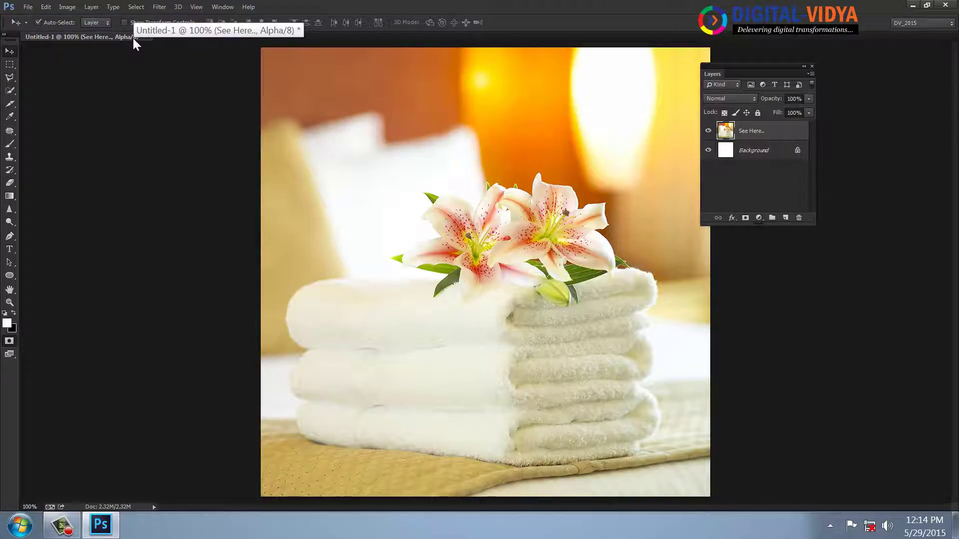
left_click(9, 341)
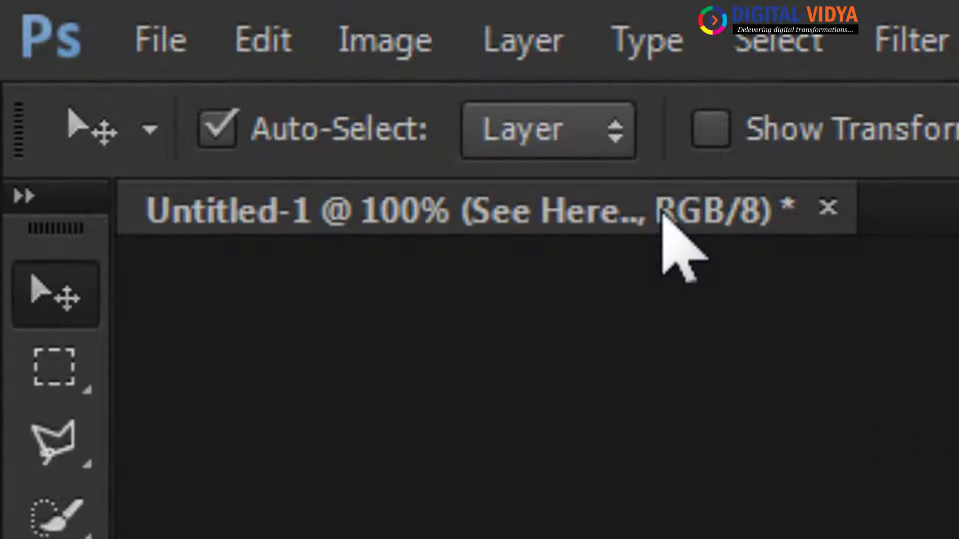
key("q")
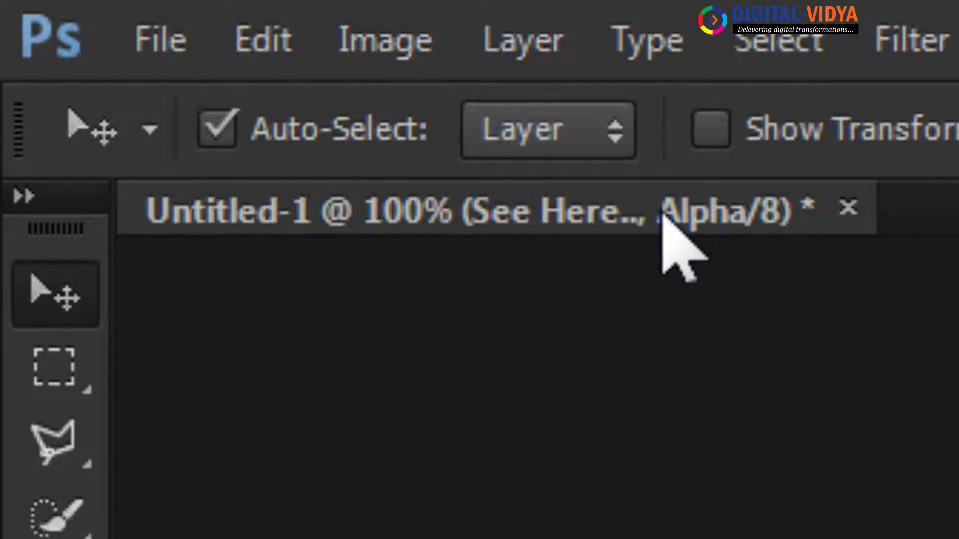
key("q")
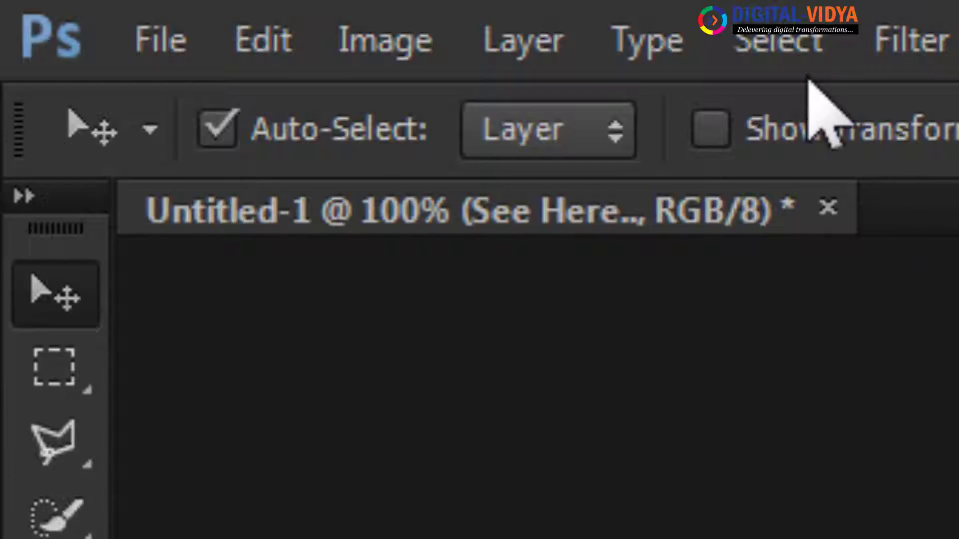
Step: Enable the Edit in Quick Mask Mode selection command once and disable it again
left_click(779, 40)
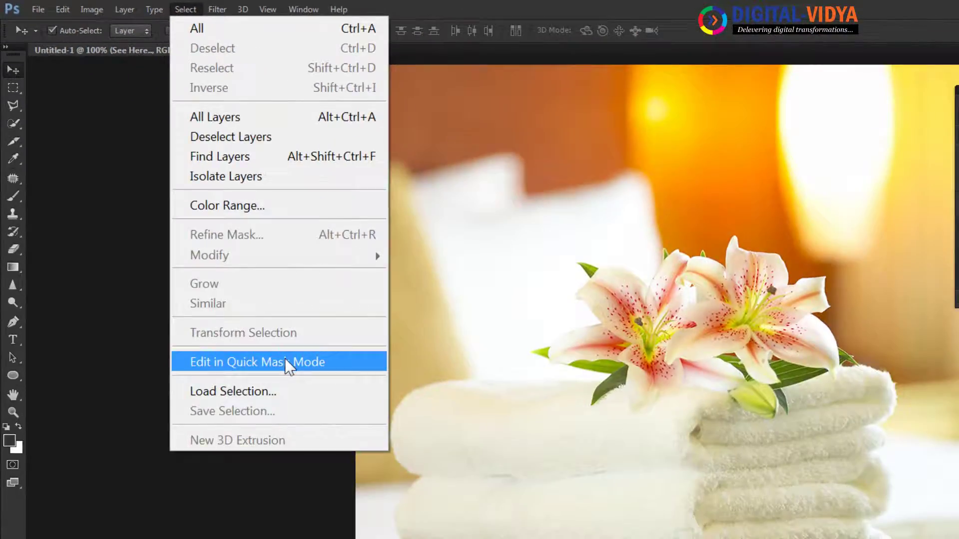
left_click(287, 366)
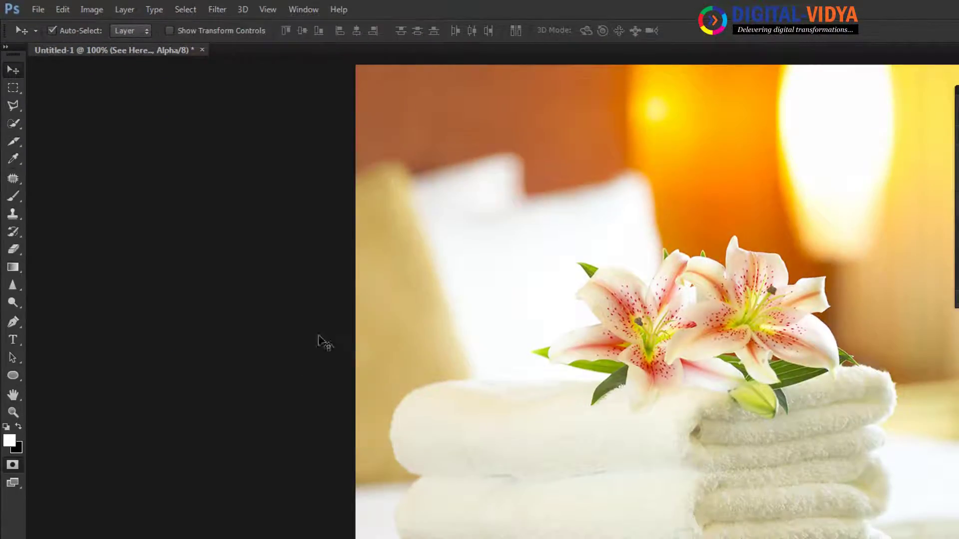
left_click(193, 8)
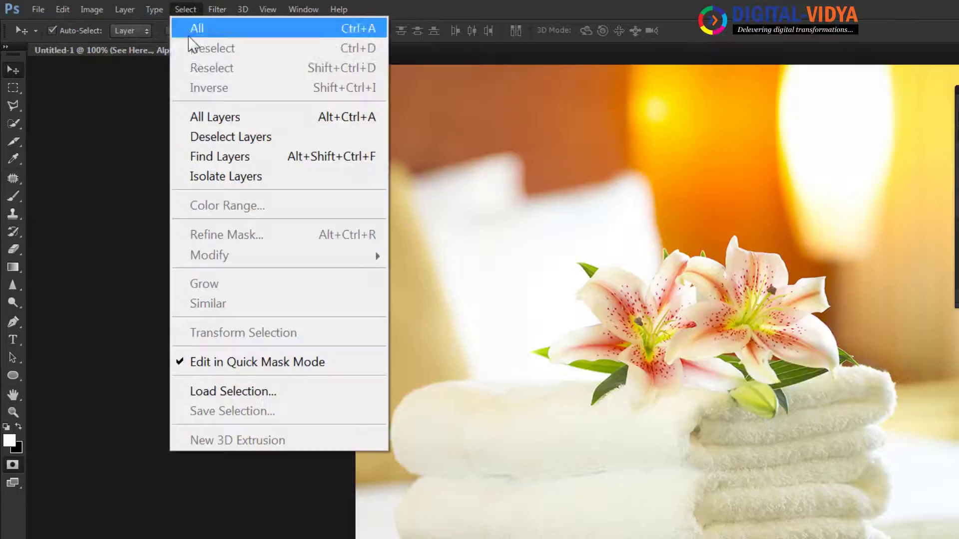
left_click(183, 363)
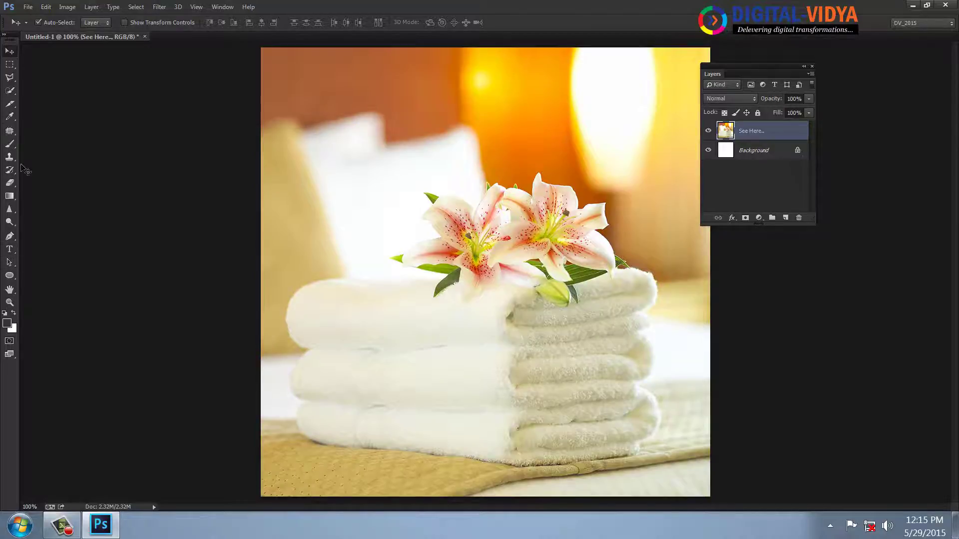
Step: Paint a black test stroke over the flowers and towels with the Brush tool, and undo it
left_click(8, 145)
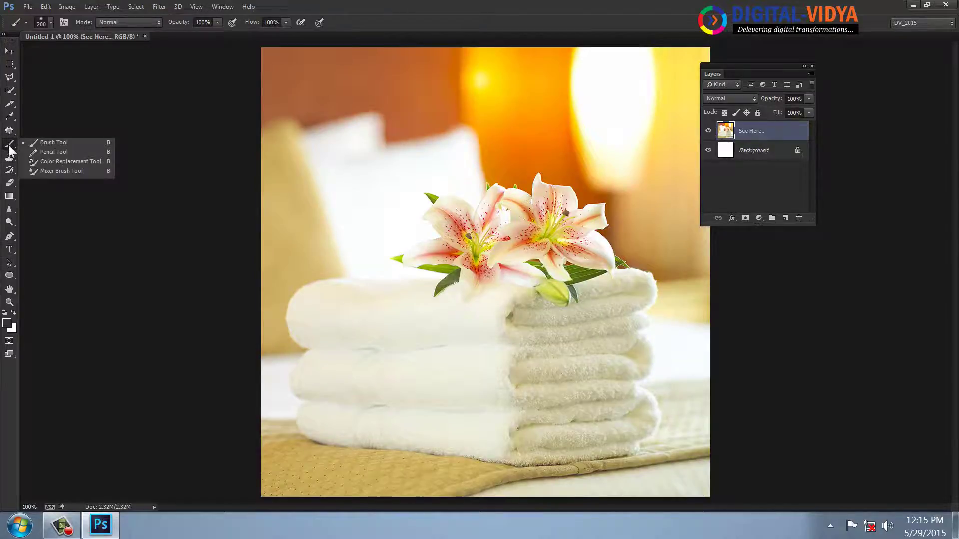
left_click(37, 145)
left_click(7, 324)
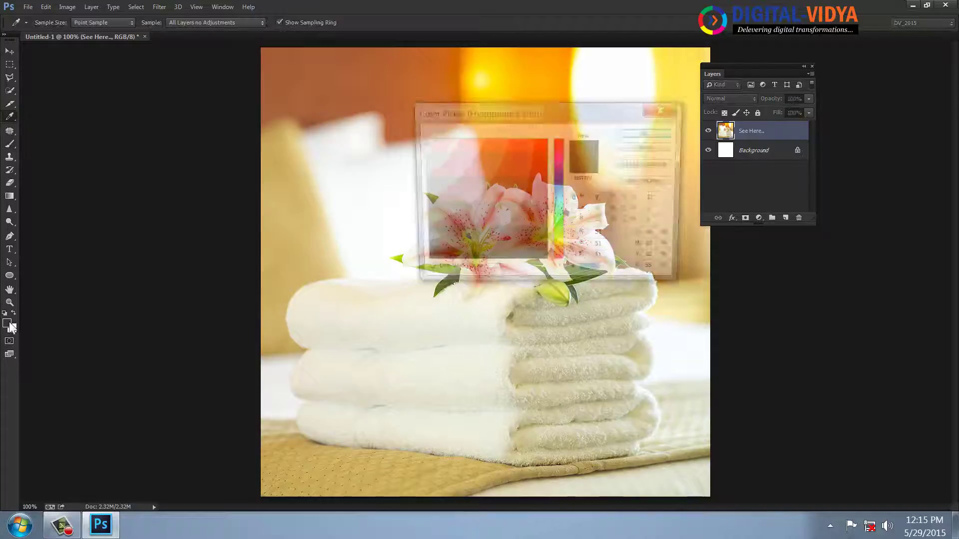
left_click(640, 133)
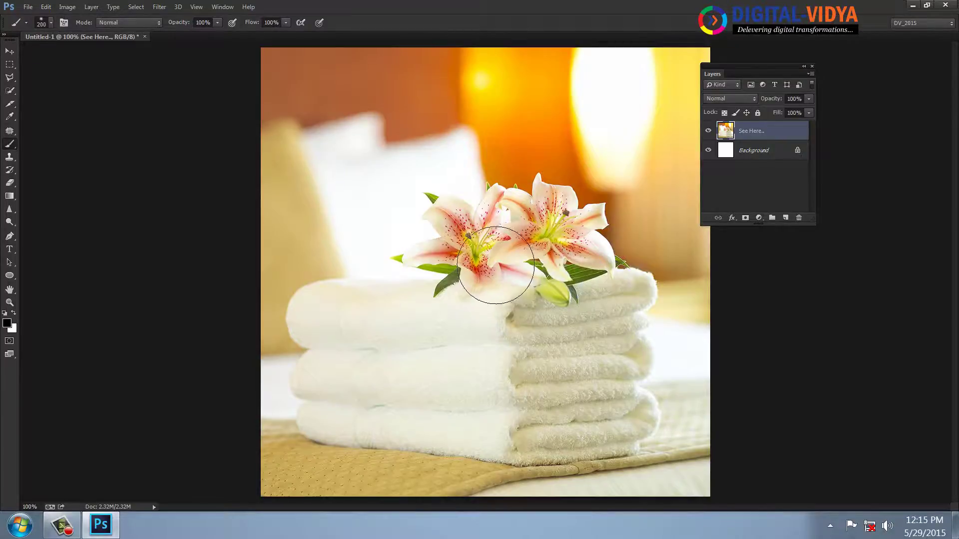
mouse_move(493, 251)
left_mouse_down()
mouse_move(540, 227)
mouse_move(578, 260)
mouse_move(581, 326)
mouse_move(524, 356)
mouse_move(396, 309)
mouse_move(302, 322)
mouse_move(324, 381)
mouse_move(438, 346)
mouse_move(510, 265)
mouse_move(565, 306)
left_mouse_up()
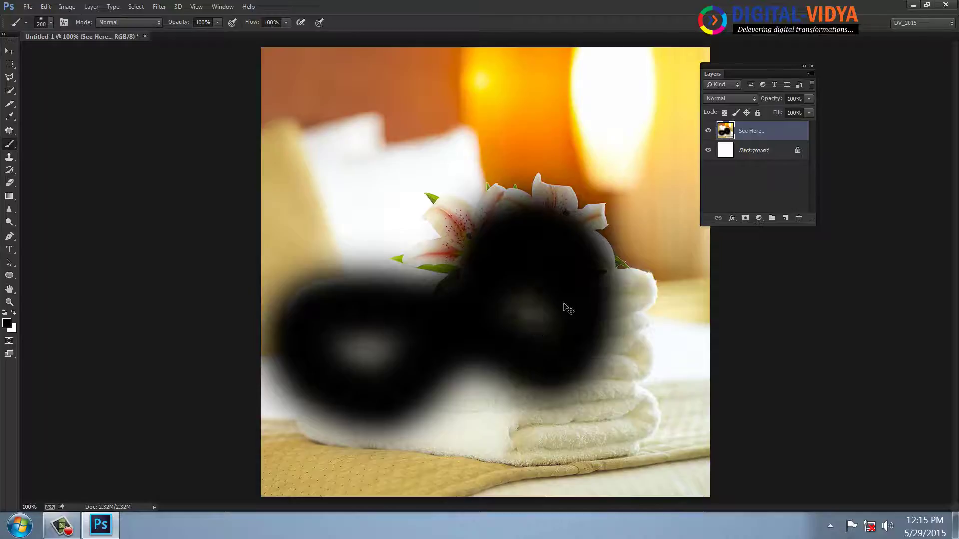
key("ctrl+z")
Step: Set the foreground colour to green 006633, paint a test stroke over the flowers and towels, and undo it
left_click(7, 323)
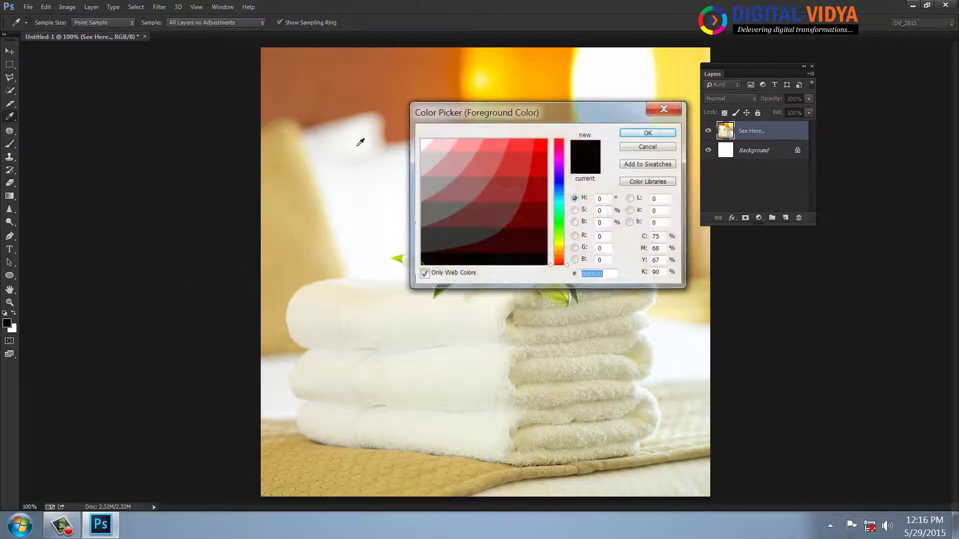
left_click(558, 219)
left_click(541, 210)
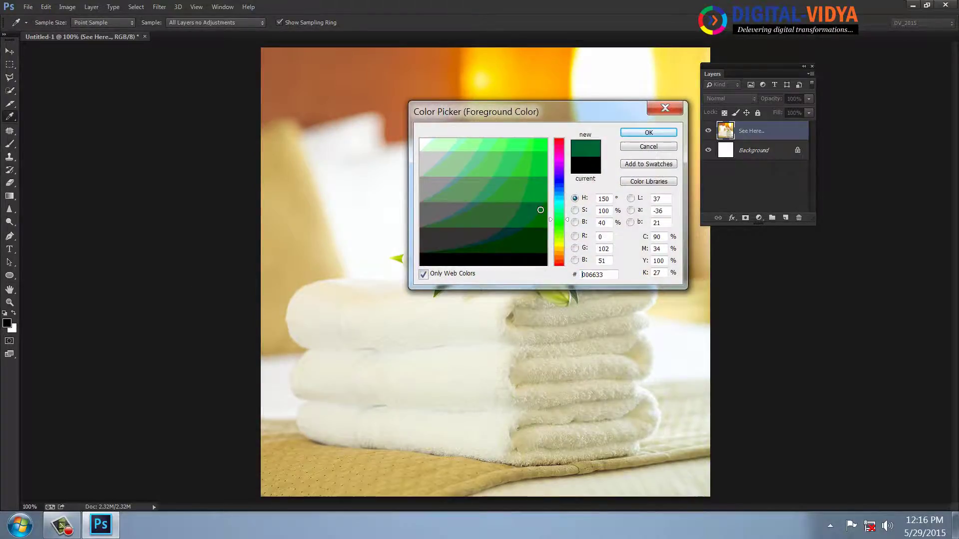
left_click(648, 132)
mouse_move(521, 320)
left_mouse_down()
mouse_move(432, 318)
mouse_move(448, 347)
mouse_move(526, 377)
mouse_move(455, 408)
mouse_move(443, 310)
mouse_move(521, 247)
mouse_move(564, 289)
mouse_move(525, 349)
left_mouse_up()
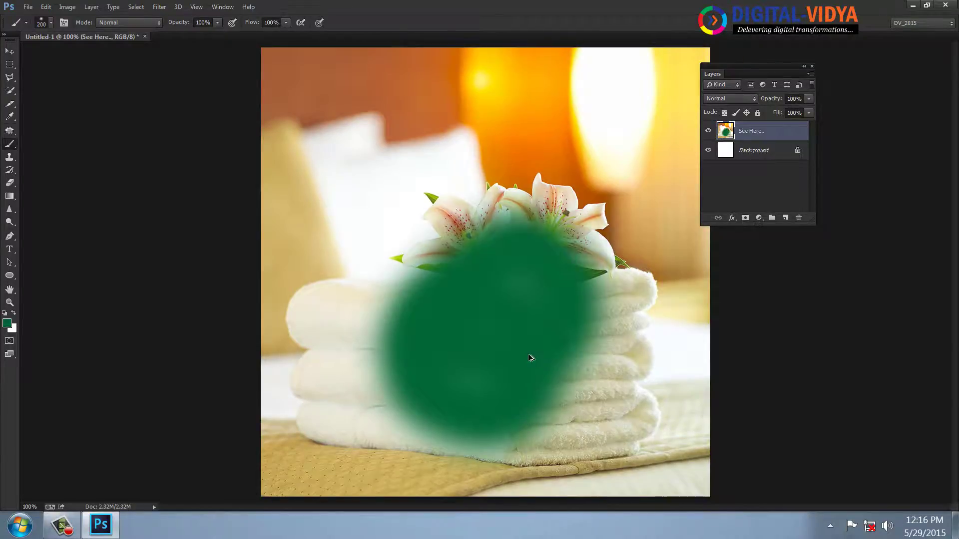
key("ctrl+z")
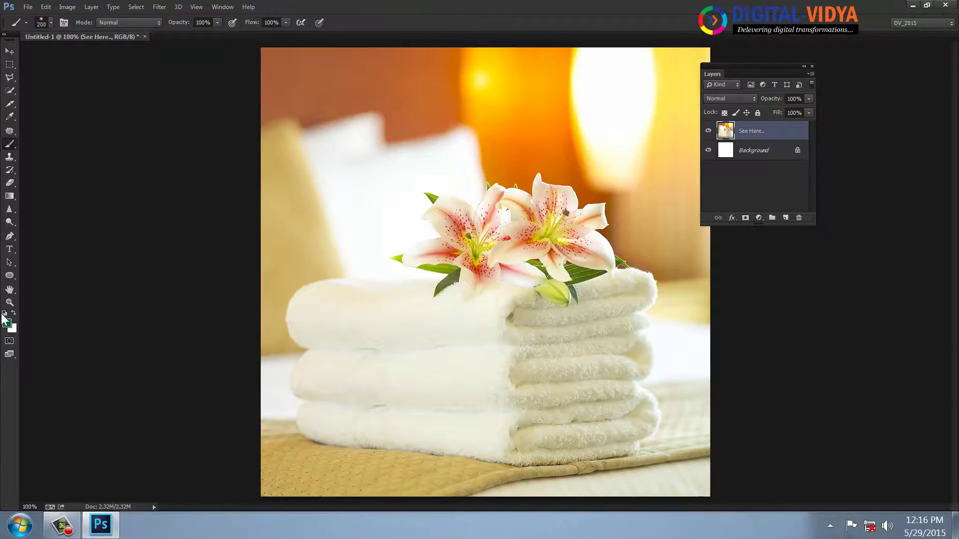
Step: Enter Quick Mask mode and set the foreground colour to black (000000)
left_click(10, 343)
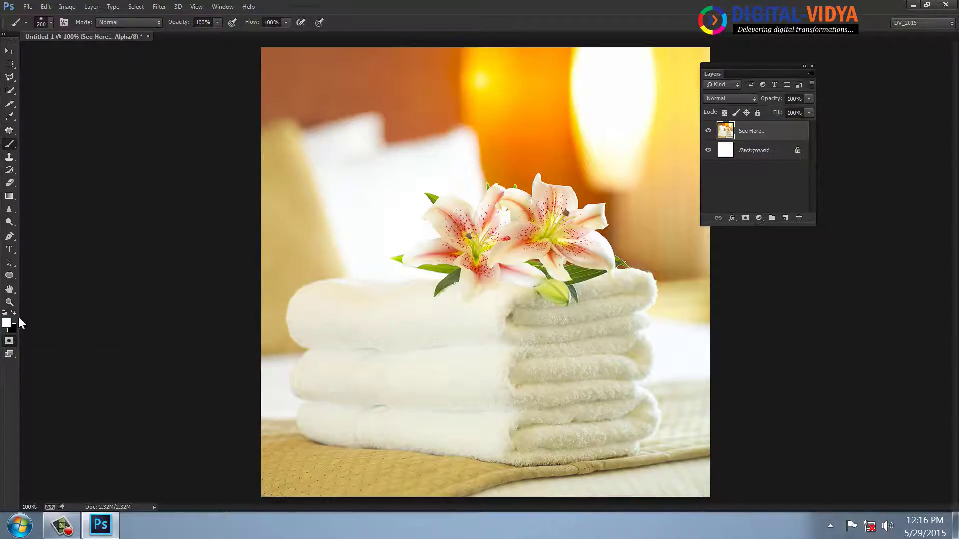
left_click(6, 324)
left_click(521, 261)
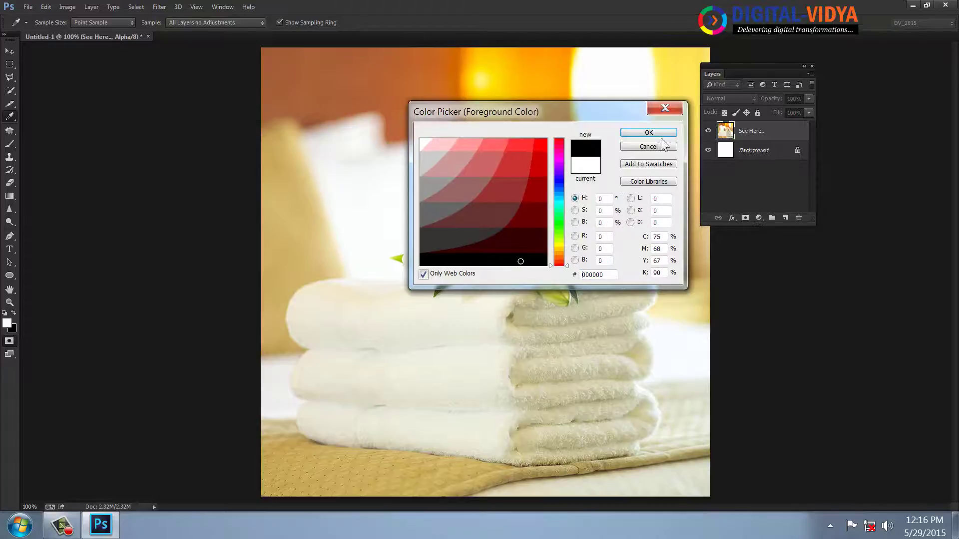
left_click(663, 134)
Step: Set the foreground colour to white (ffffff) and reduce the brush size to 125
left_click(7, 323)
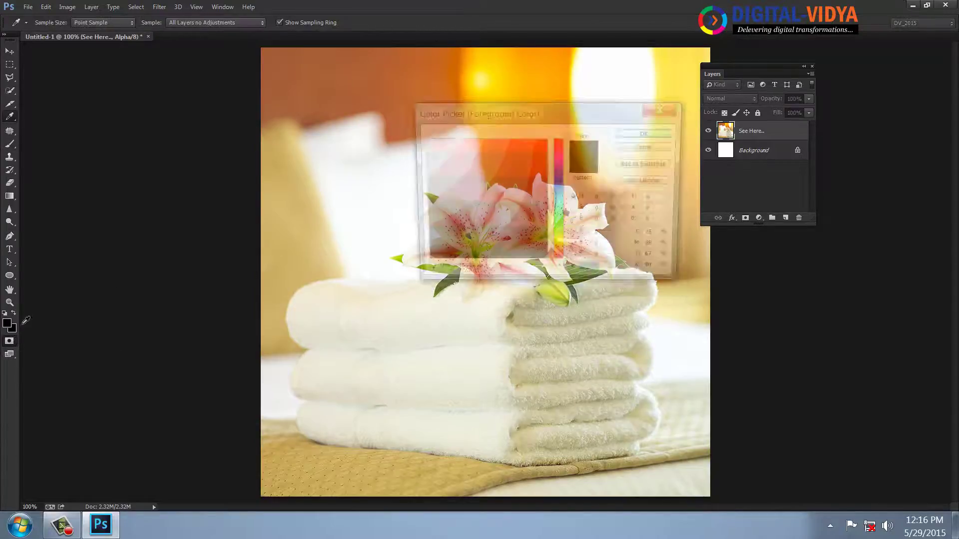
left_click(423, 141)
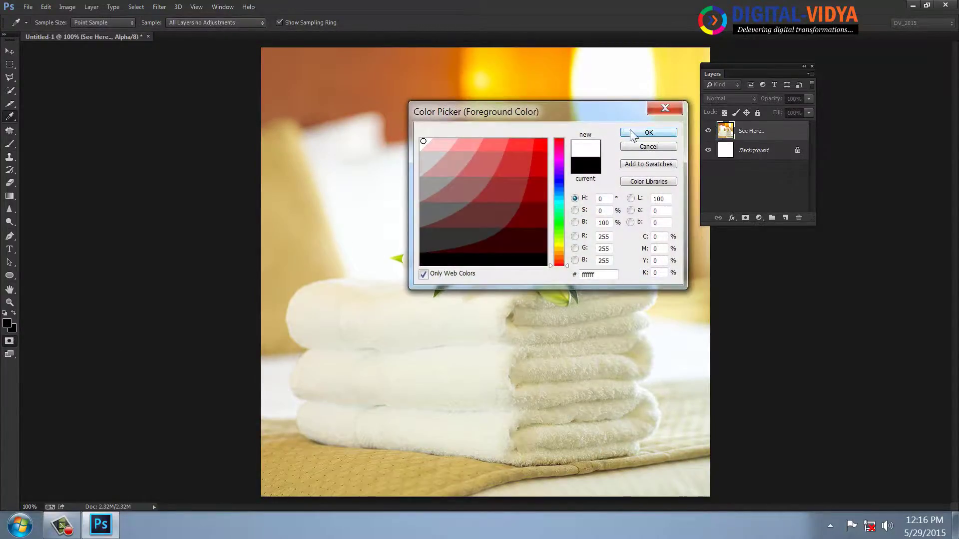
left_click(648, 133)
key("bracketleft")
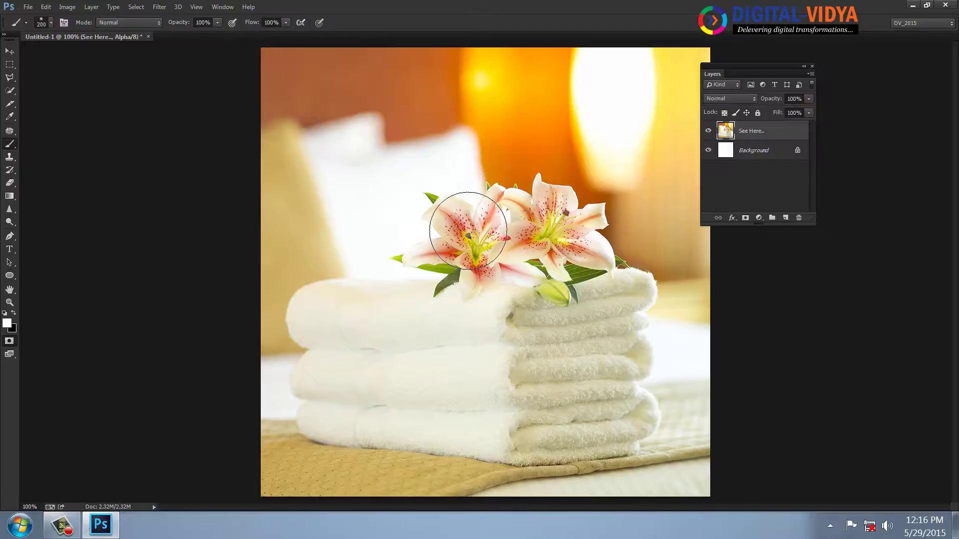
key("bracketleft")
key("bracketleft")
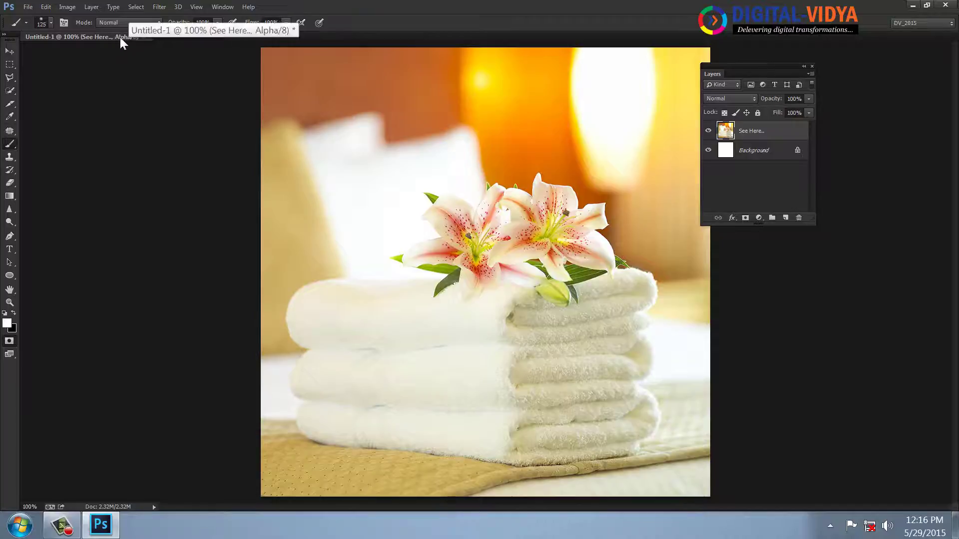
Step: Check that Edit in Quick Mask Mode is active, and paint the mask in black over the lilies and the stack of towels
left_click(138, 7)
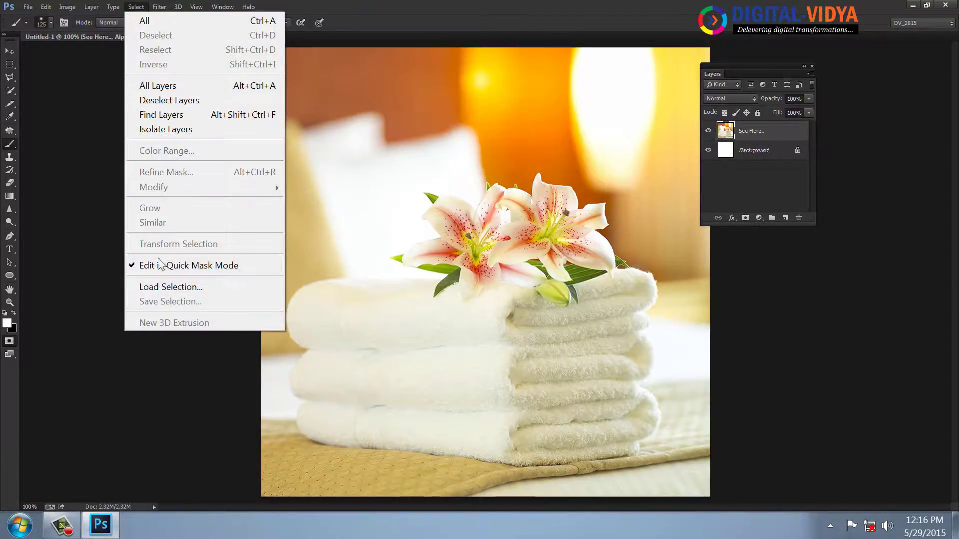
left_click(448, 1)
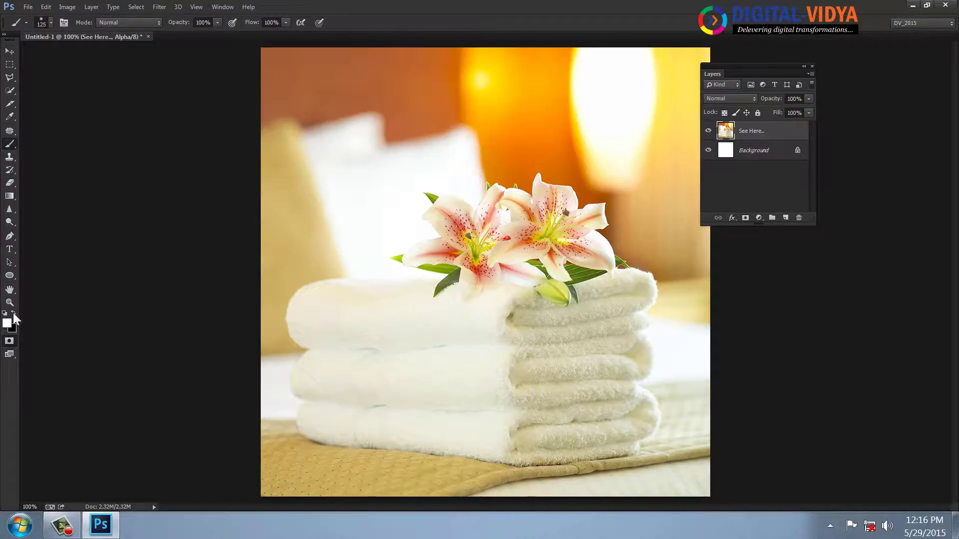
mouse_move(505, 219)
left_mouse_down()
mouse_move(459, 230)
mouse_move(487, 244)
mouse_move(457, 233)
mouse_move(488, 241)
mouse_move(533, 227)
mouse_move(541, 237)
mouse_move(558, 222)
mouse_move(474, 224)
mouse_move(469, 271)
mouse_move(383, 288)
mouse_move(324, 330)
mouse_move(335, 309)
mouse_move(441, 320)
mouse_move(338, 341)
mouse_move(336, 361)
mouse_move(316, 376)
mouse_move(357, 414)
mouse_move(322, 429)
mouse_move(511, 428)
mouse_move(432, 379)
mouse_move(411, 379)
mouse_move(490, 319)
mouse_move(501, 274)
mouse_move(369, 373)
mouse_move(439, 350)
mouse_move(450, 384)
mouse_move(492, 392)
mouse_move(531, 283)
mouse_move(554, 296)
mouse_move(486, 344)
mouse_move(528, 347)
mouse_move(543, 269)
mouse_move(572, 242)
mouse_move(573, 219)
mouse_move(554, 210)
mouse_move(466, 218)
mouse_move(434, 265)
mouse_move(572, 257)
mouse_move(605, 289)
mouse_move(631, 284)
mouse_move(610, 299)
mouse_move(523, 316)
mouse_move(600, 340)
mouse_move(622, 331)
mouse_move(607, 358)
mouse_move(541, 373)
mouse_move(561, 378)
mouse_move(516, 443)
mouse_move(503, 443)
mouse_move(616, 434)
mouse_move(630, 415)
mouse_move(599, 403)
mouse_move(629, 354)
mouse_move(550, 407)
mouse_move(639, 287)
mouse_move(592, 287)
mouse_move(540, 237)
mouse_move(472, 209)
mouse_move(413, 274)
mouse_move(312, 312)
mouse_move(325, 359)
mouse_move(321, 413)
mouse_move(567, 438)
mouse_move(619, 410)
left_mouse_up()
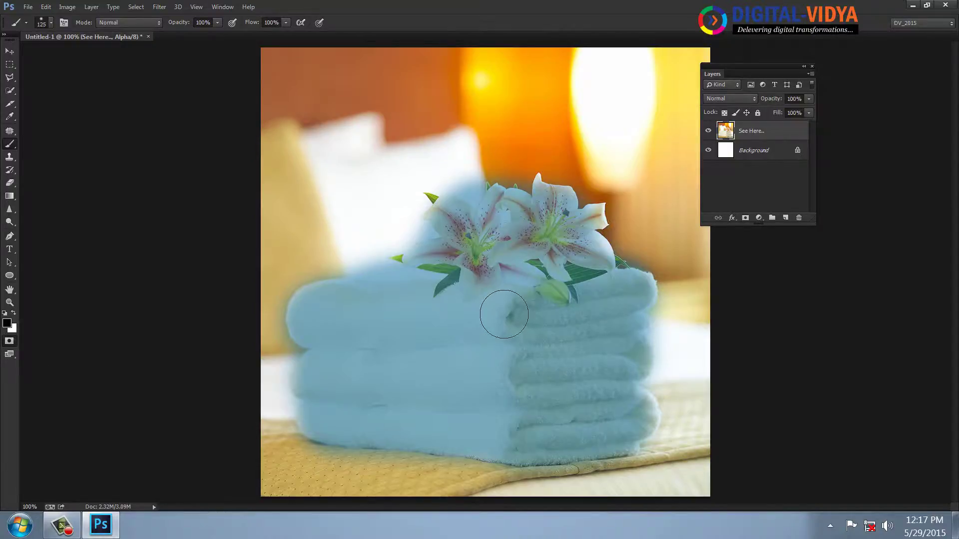
Step: Finish painting the mask over the folded towels and leave Quick Mask mode to convert it into a selection
left_click_drag(504, 315, 466, 325)
left_click_drag(484, 362, 494, 332)
left_click(136, 7)
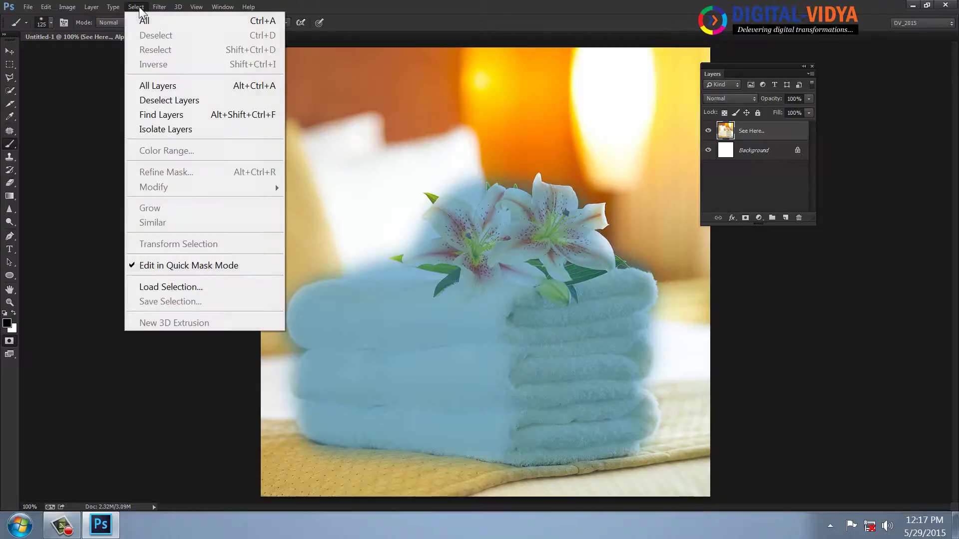
left_click(161, 265)
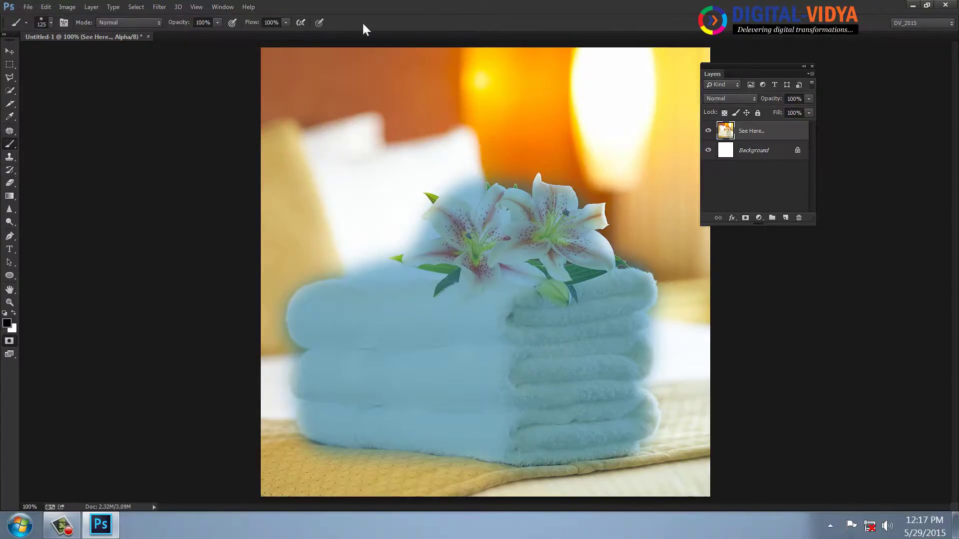
left_click(10, 342)
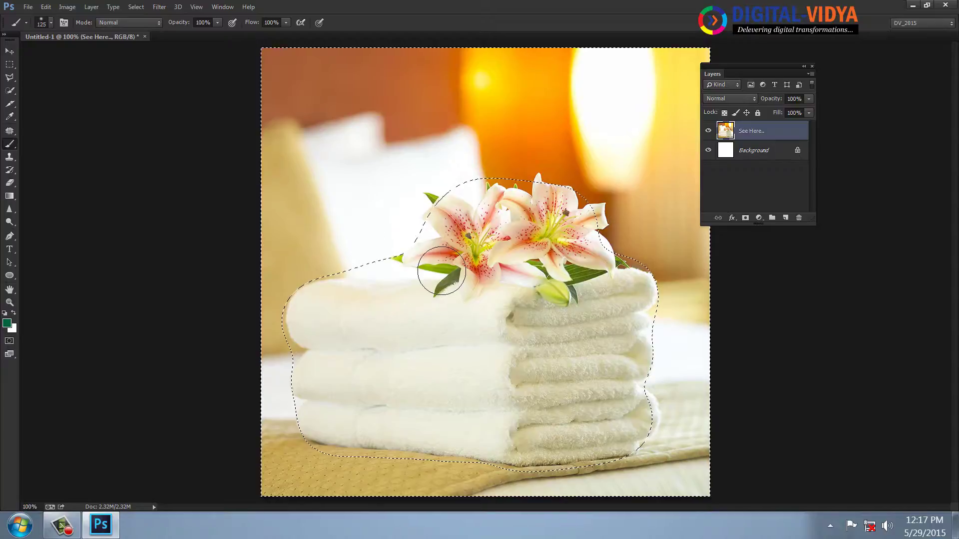
Step: Sample the orange of the blurred background, fill the selected surroundings with it, and deselect
left_click(10, 116)
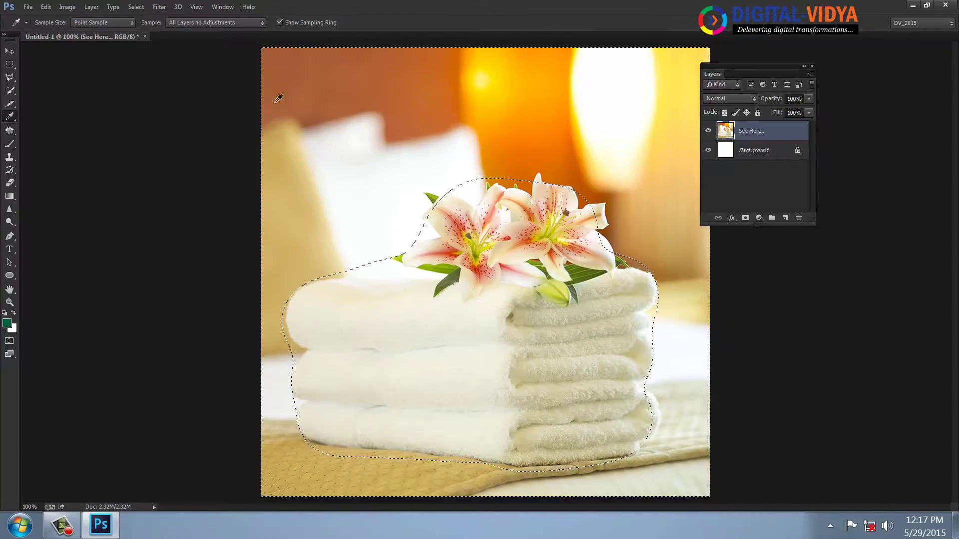
left_click(514, 141)
key("alt+BackSpace")
key("ctrl+d")
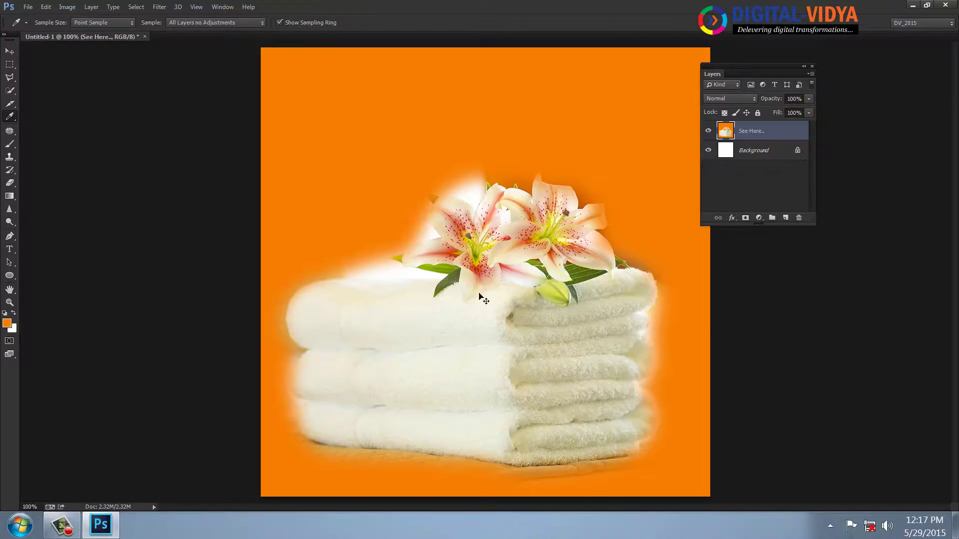
Step: Close the towel document and start opening another file
key("ctrl+w")
left_click(484, 194)
key("ctrl+o")
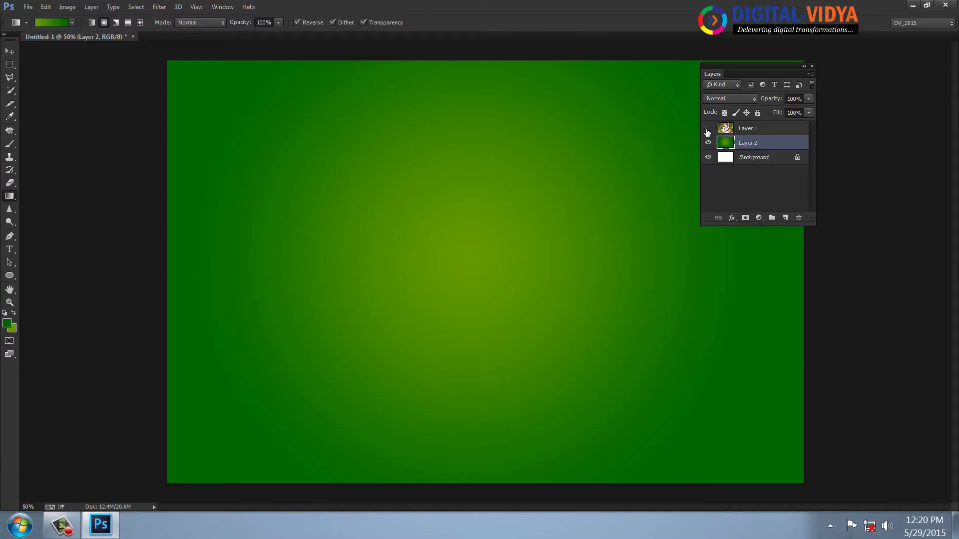
Step: Show and select Layer 1 with the child's photo, and enter Quick Mask mode
left_click(708, 128)
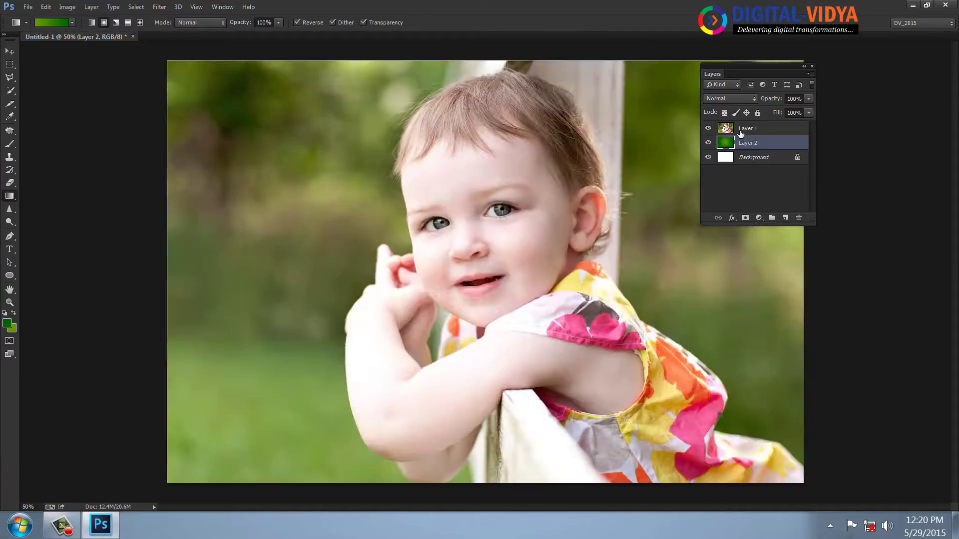
left_click(741, 132)
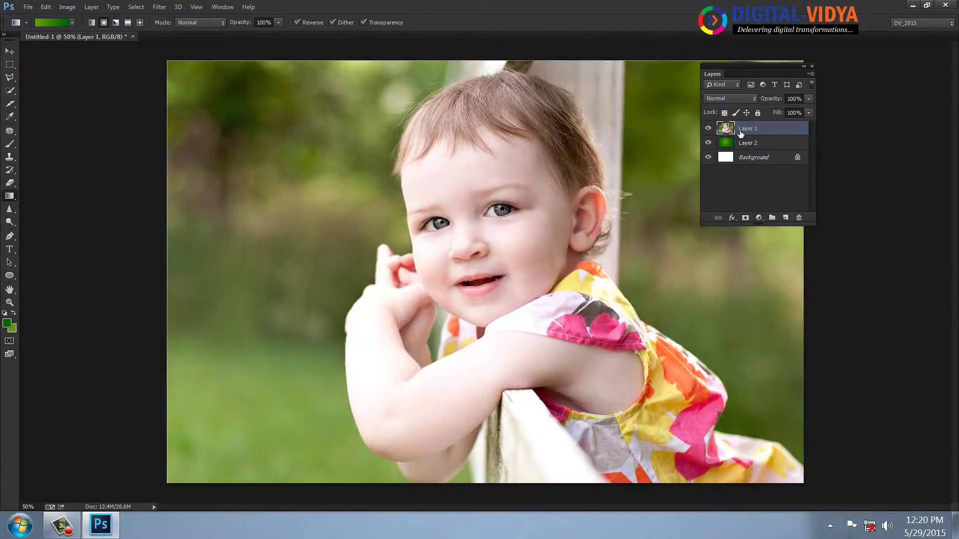
left_click(9, 341)
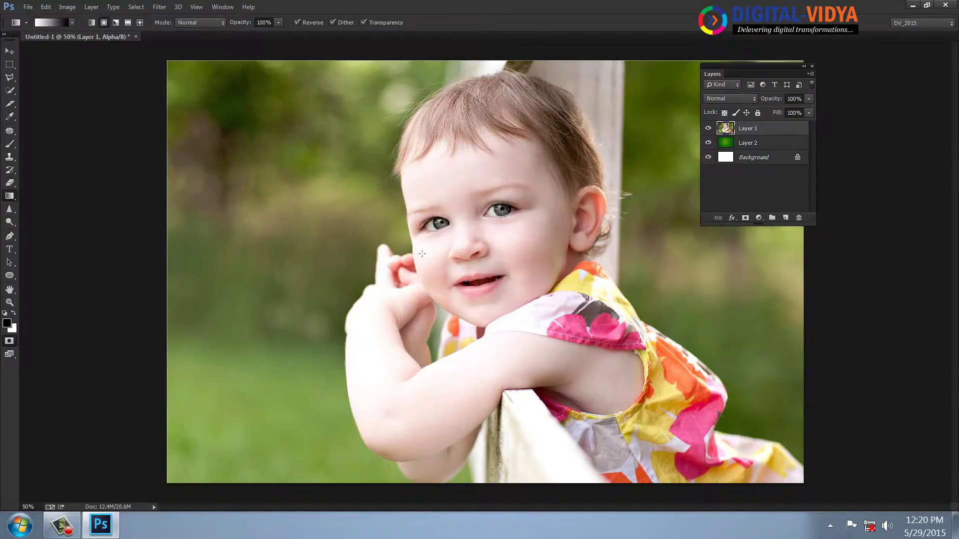
Step: Try a reversed radial gradient mask over the child's face, turn off Reverse, and redraw the gradient from the face outward
left_click_drag(422, 254, 468, 257)
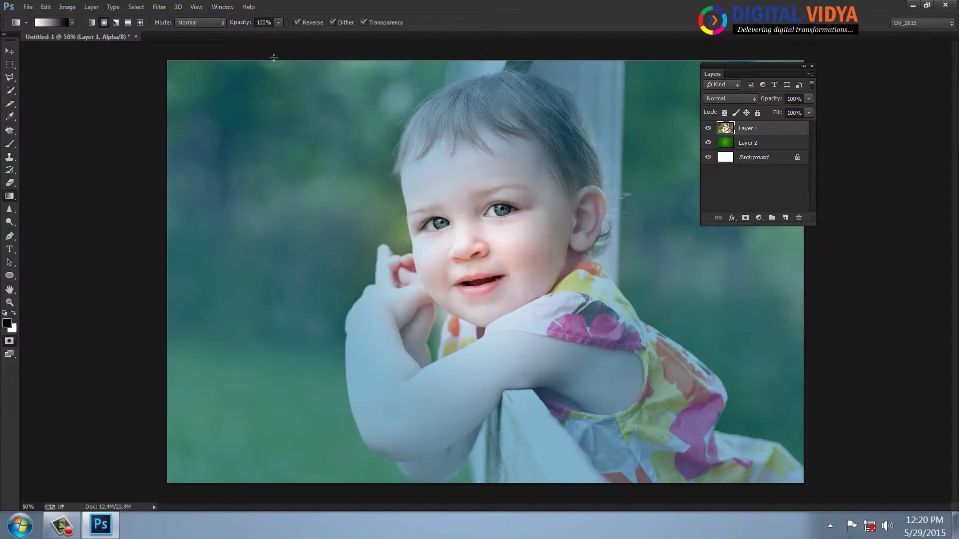
left_click(296, 23)
left_click_drag(397, 254, 469, 260)
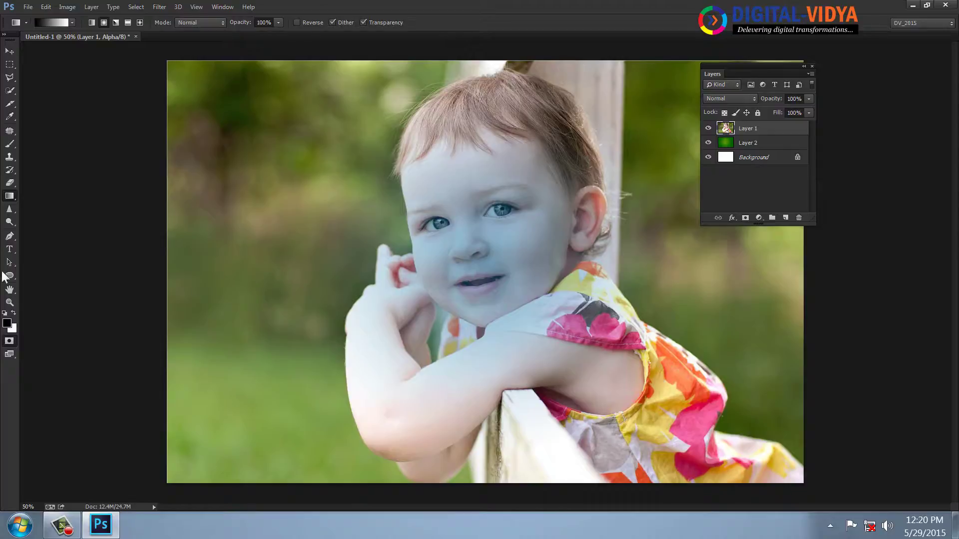
Step: Leave Quick Mask mode, delete the selected surroundings of the face from Layer 1, and deselect
left_click(9, 341)
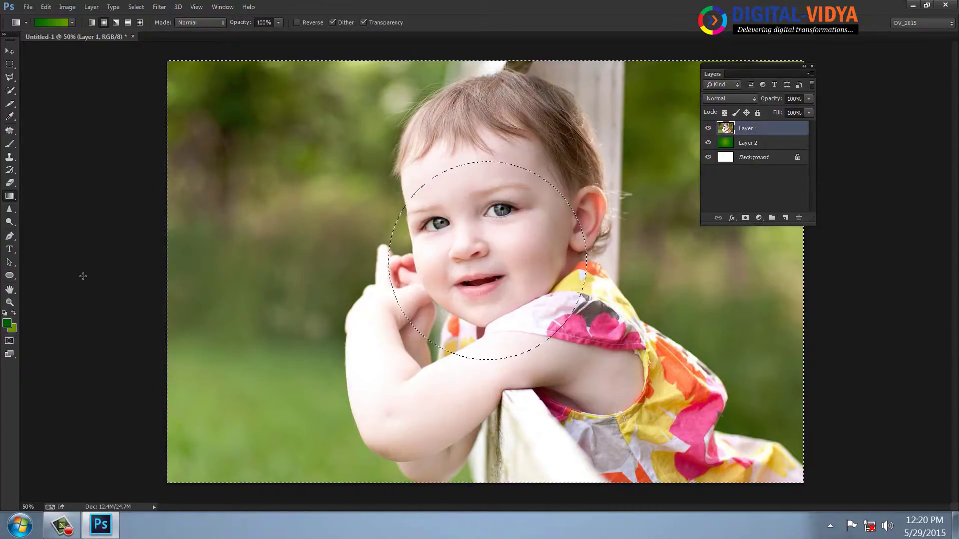
key("Delete")
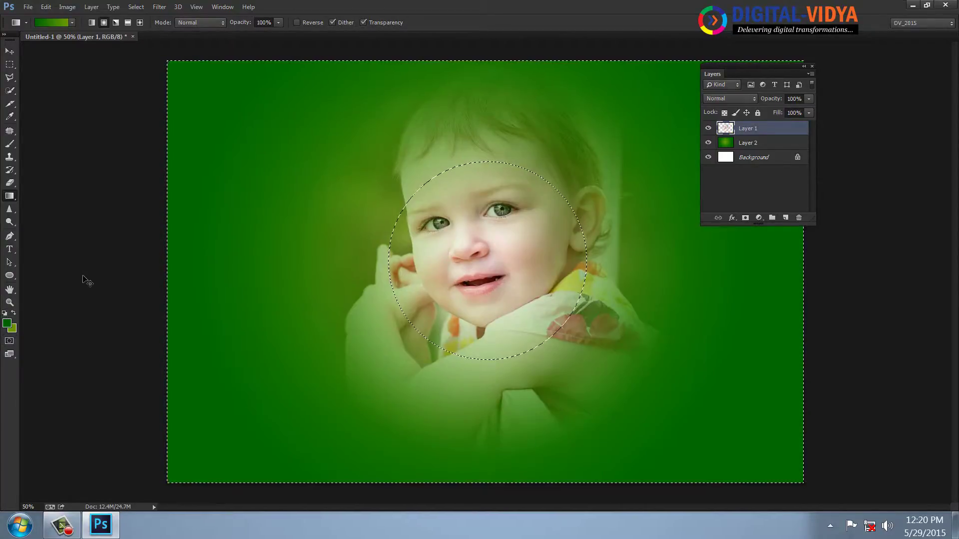
key("ctrl+d")
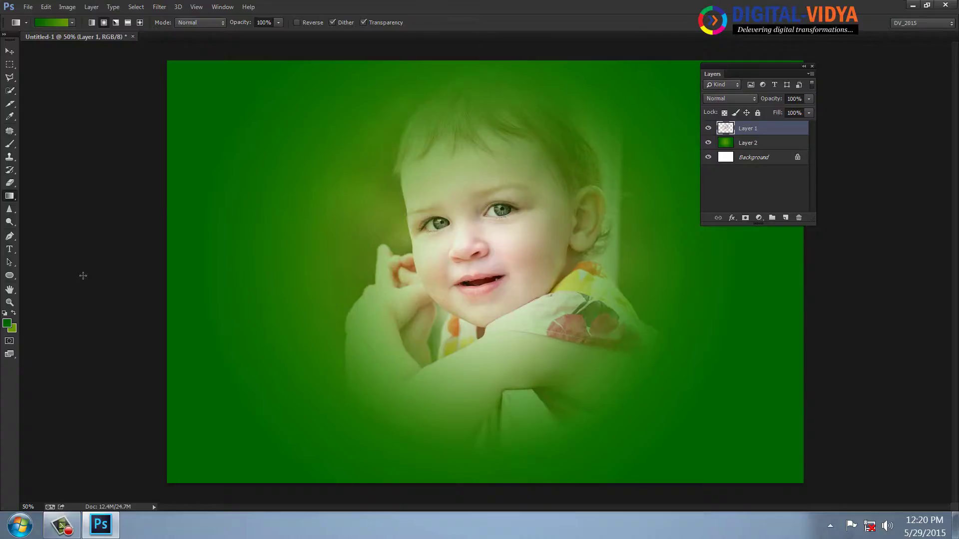